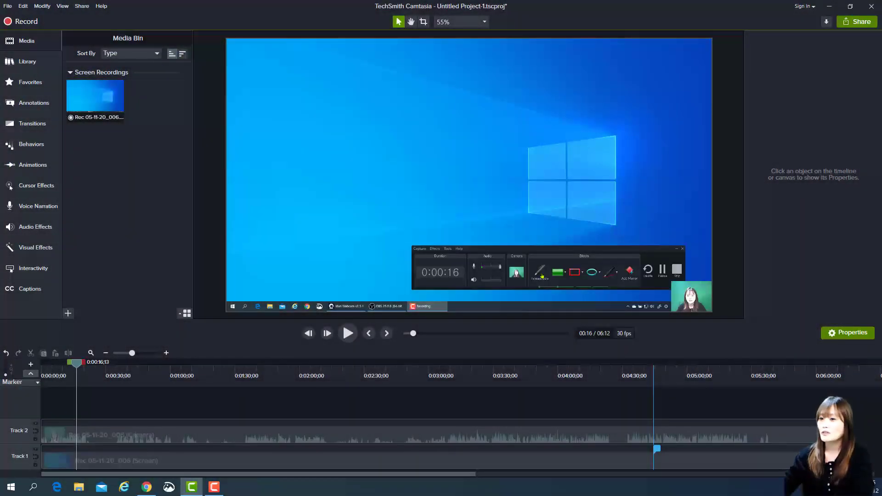
Highlight the tool list from Media to Captions in yellow with the screen drawing highlighter
left_click(85, 371)
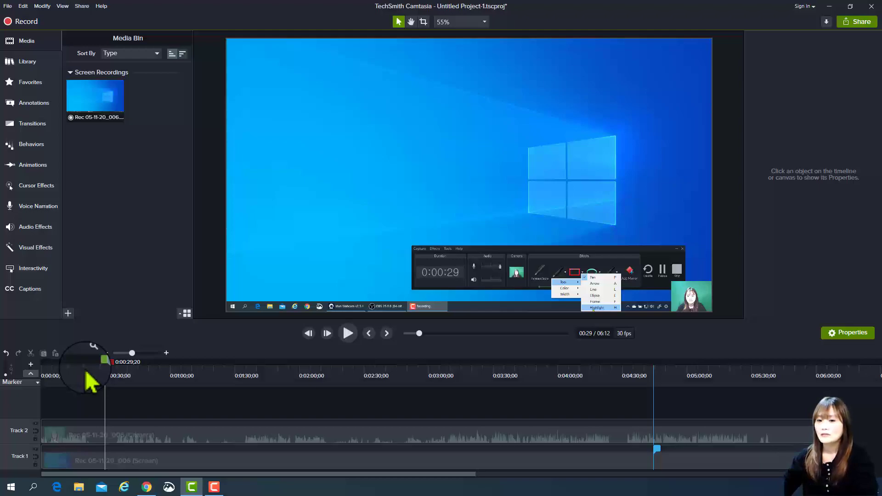
left_click_drag(10, 39, 14, 106)
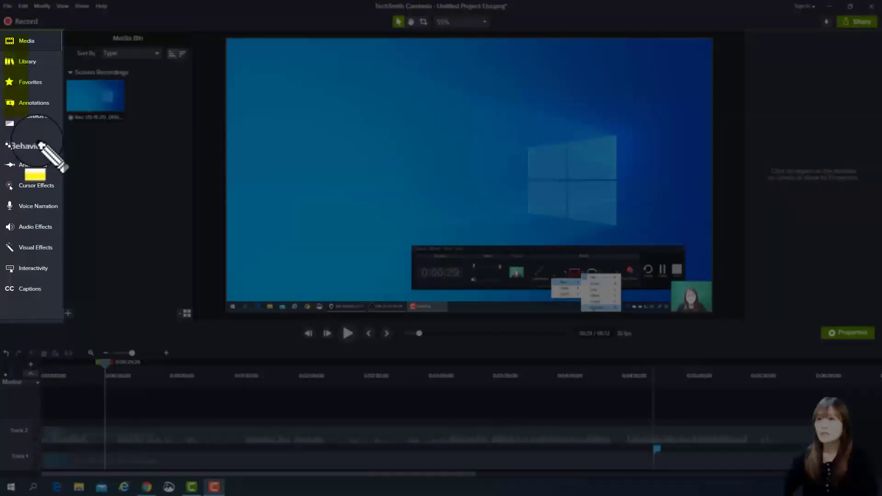
mouse_move(40, 144)
left_mouse_down()
mouse_move(47, 300)
mouse_move(65, 320)
left_mouse_up()
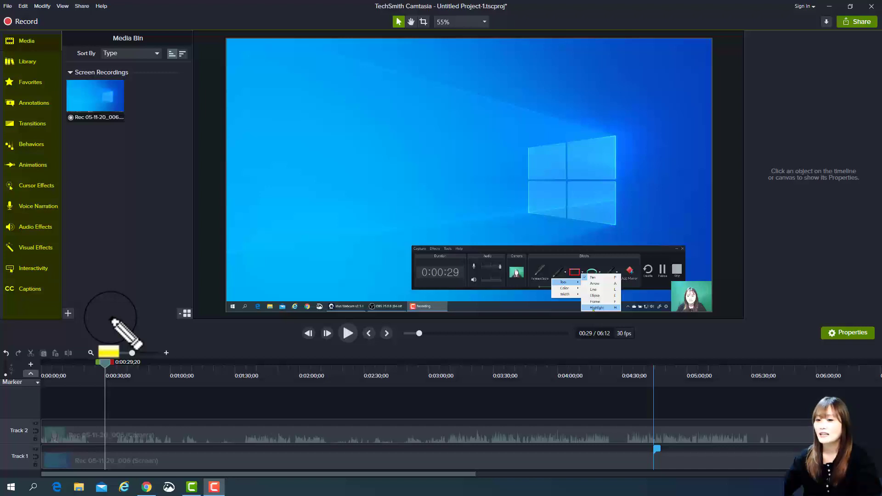
Highlight the Media Bin in red and the preview canvas in green with the screen drawing highlighter
key("r")
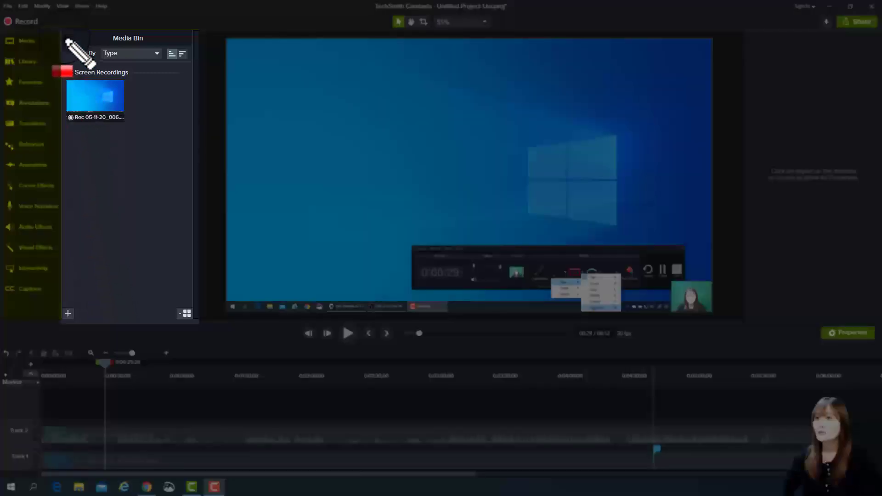
left_click_drag(64, 35, 149, 187)
left_click_drag(174, 230, 198, 321)
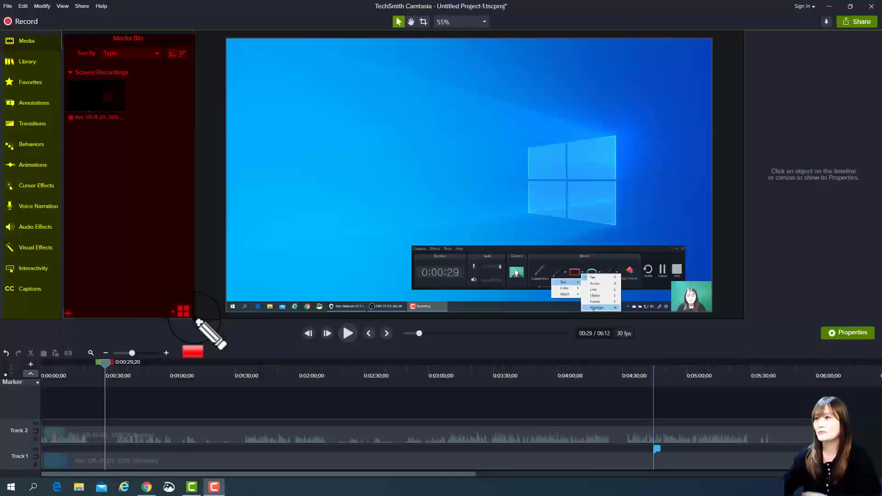
key("g")
left_click_drag(225, 35, 716, 315)
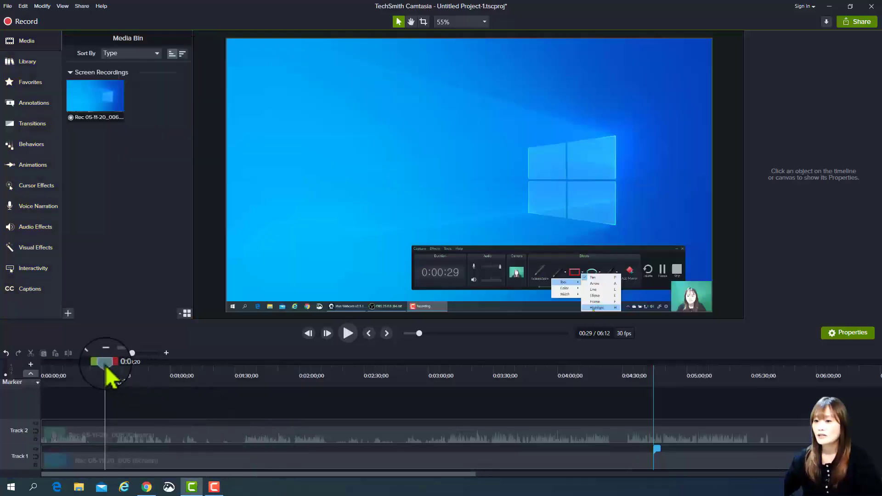
Select the screen recording in the Media Bin and open the media import options
left_click_drag(105, 364, 92, 371)
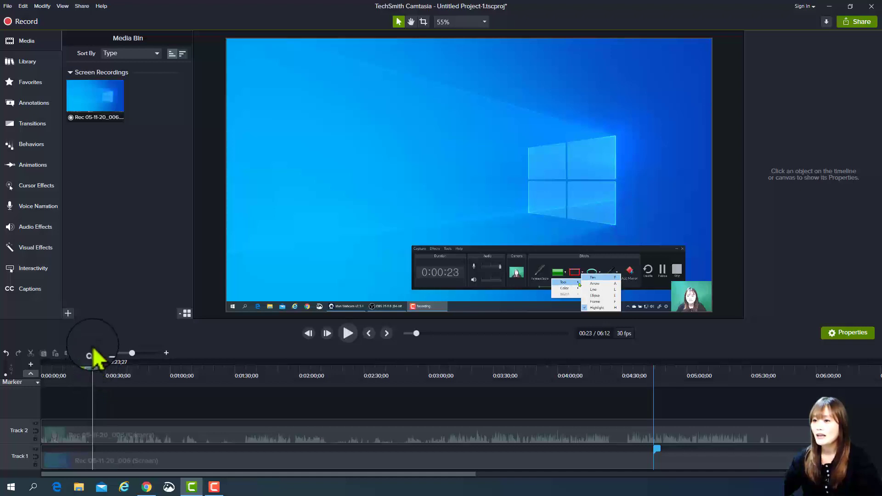
left_click(88, 95)
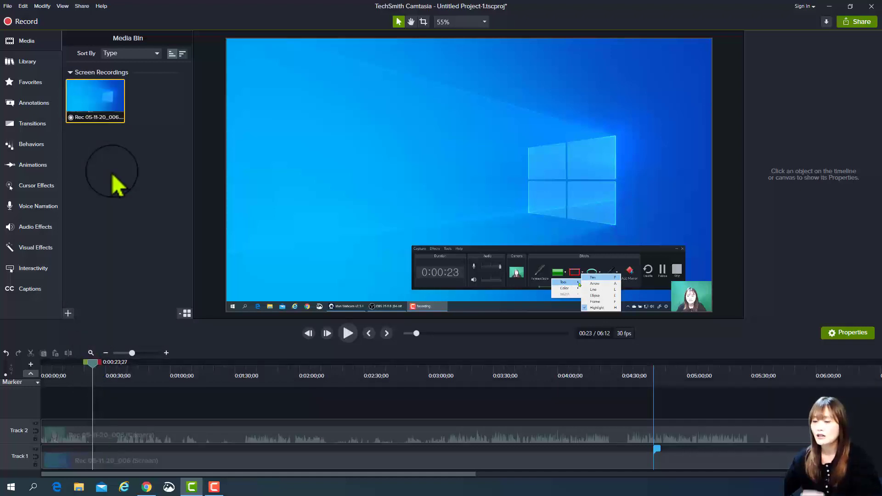
left_click(69, 315)
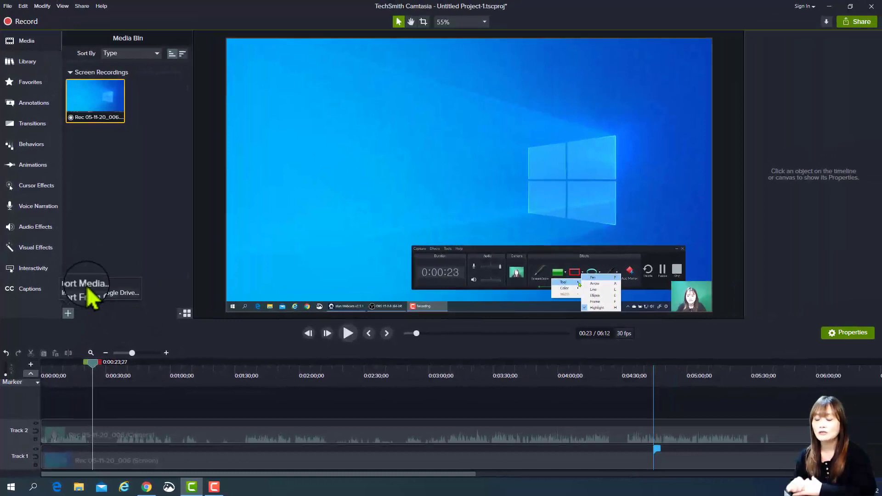
left_click(87, 286)
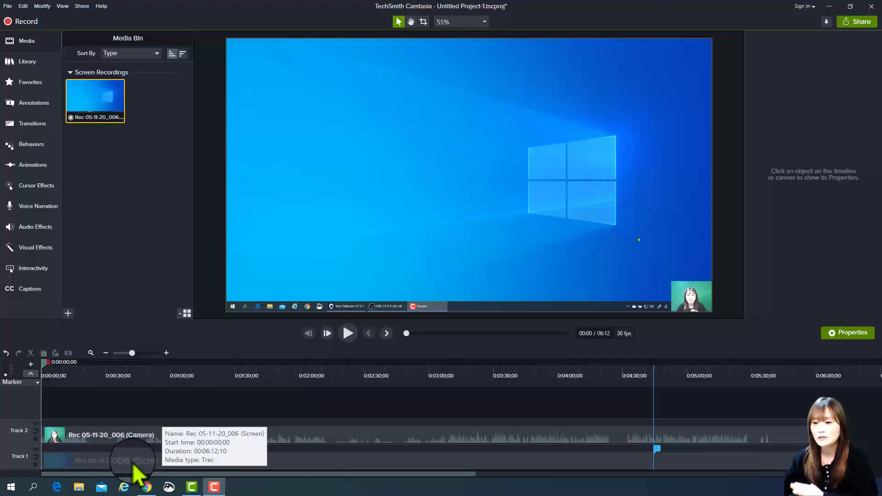
Inspect the properties of the camera clip on Track 2 and the screen clip on Track 1
left_click(124, 441)
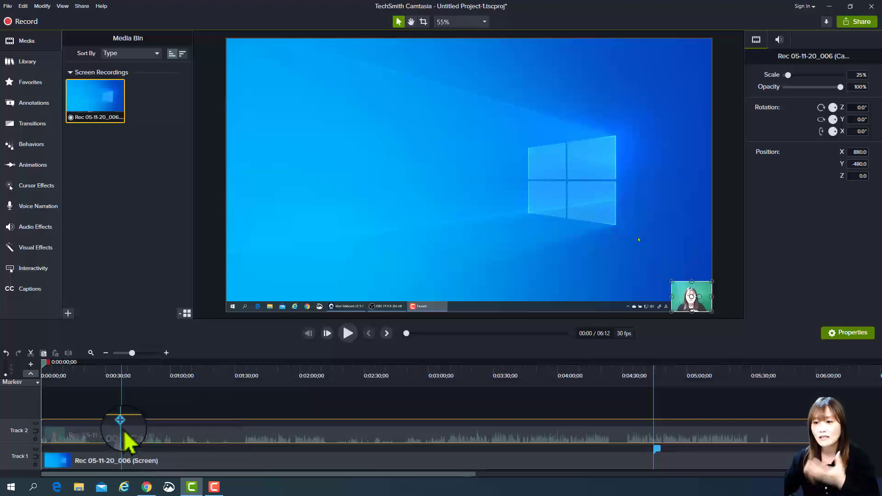
left_click(123, 462)
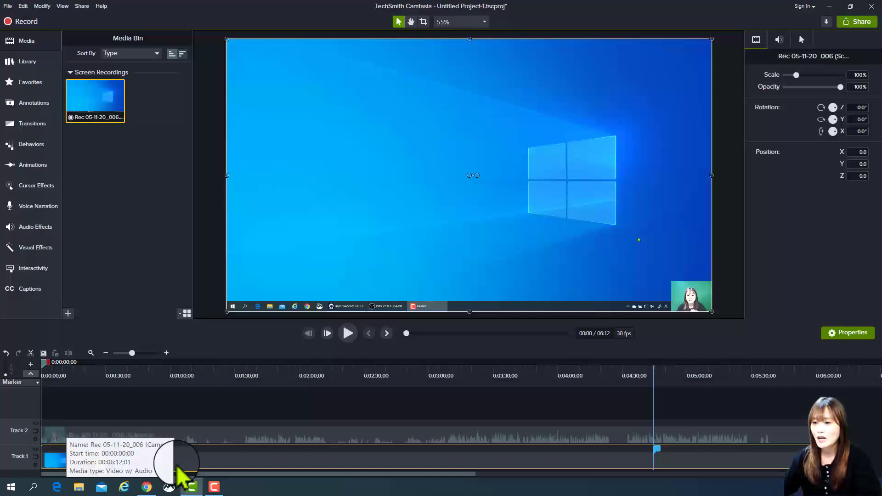
Enable audio editing on the camera clip on Track 2 and try raising its volume to 300%
left_click(103, 439)
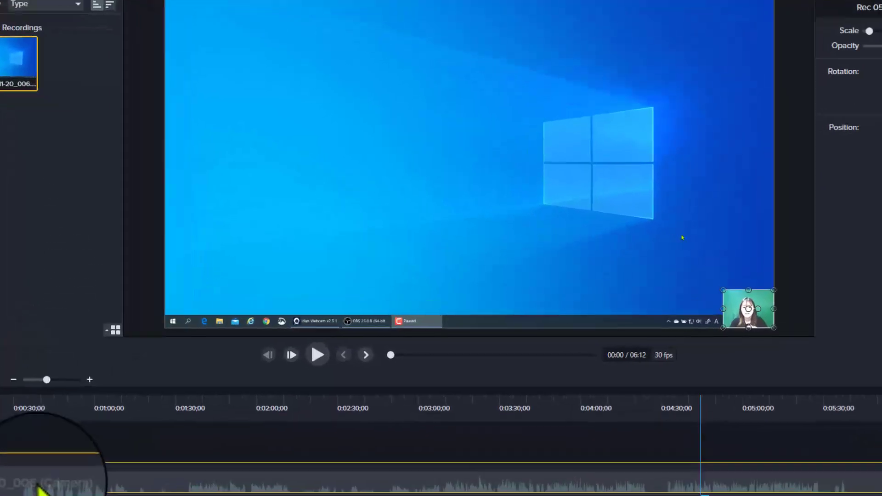
right_click(99, 439)
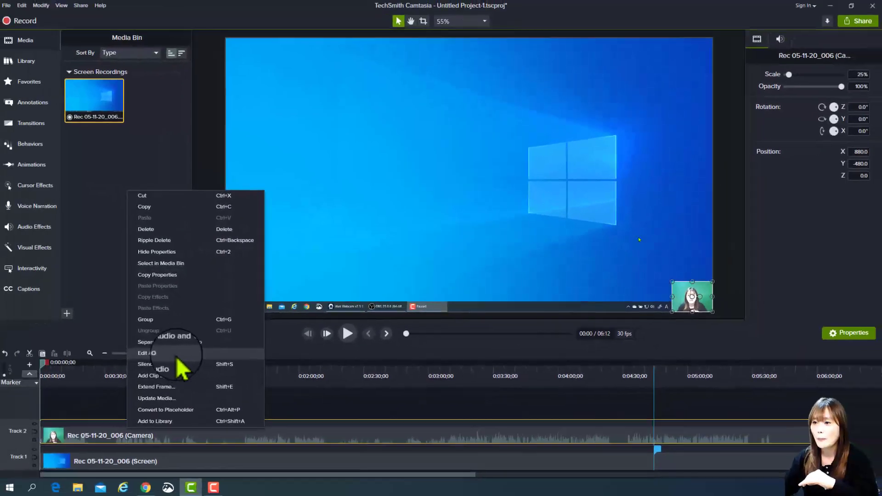
left_click(88, 389)
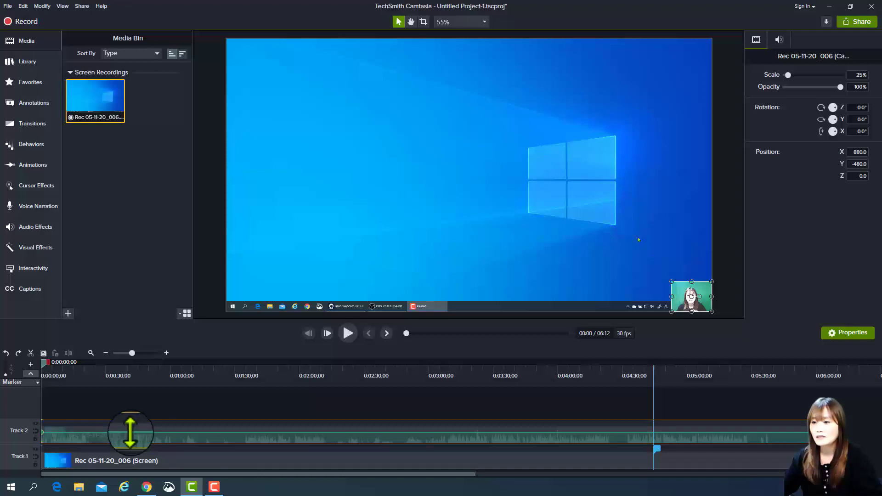
left_click_drag(130, 432, 126, 429)
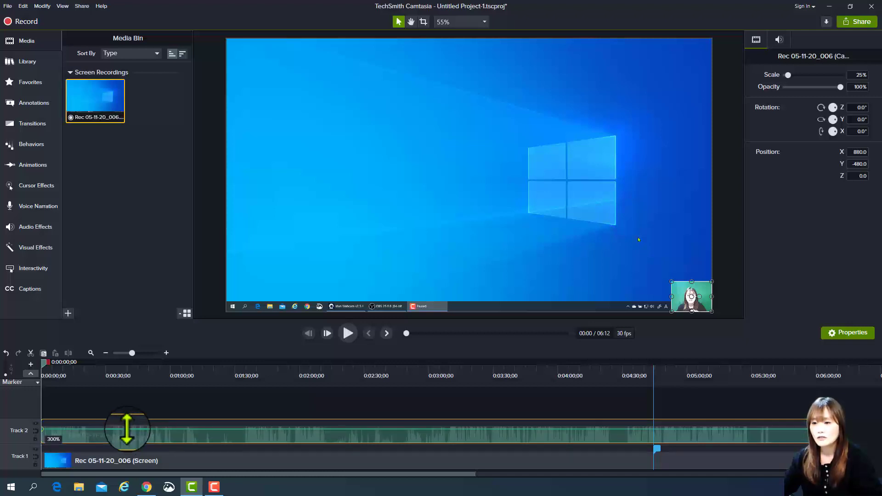
left_click_drag(127, 430, 127, 430)
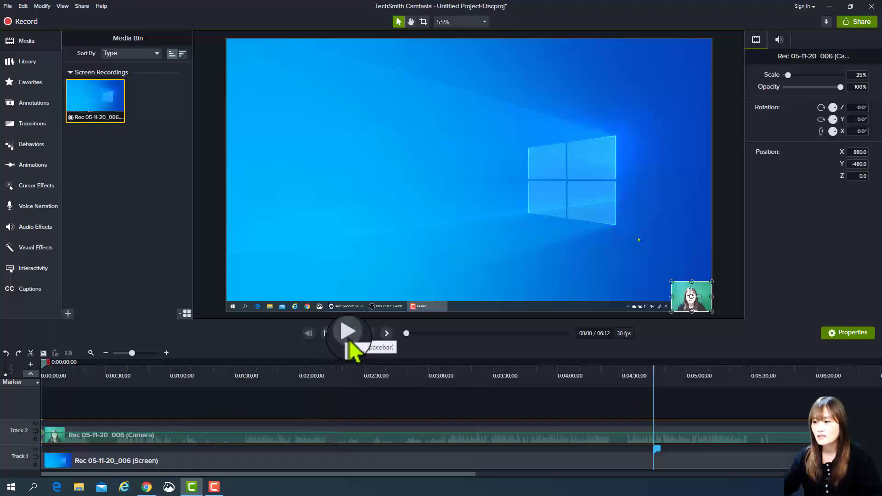
Play and pause the project preview from the start to about 16 seconds
key("space")
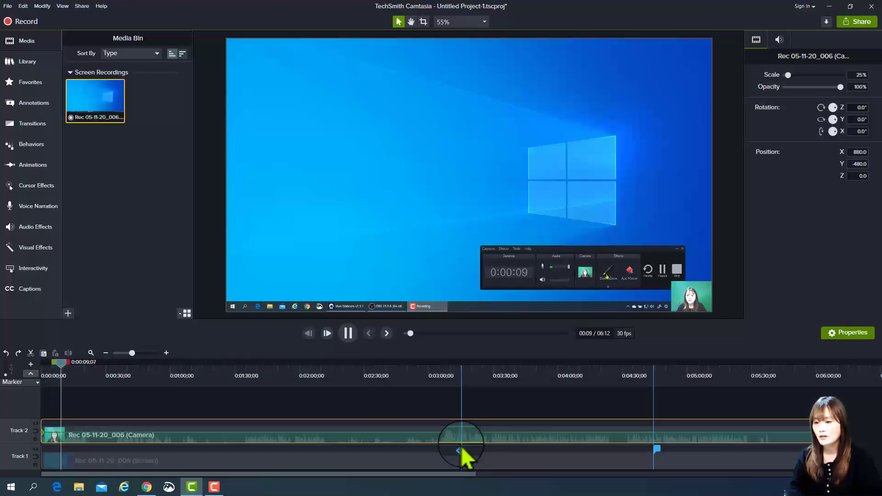
key("space")
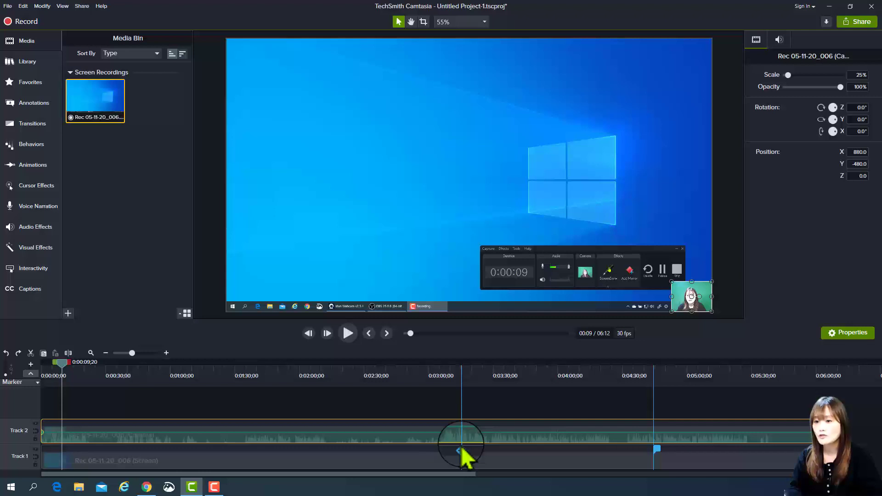
key("space")
key("space")
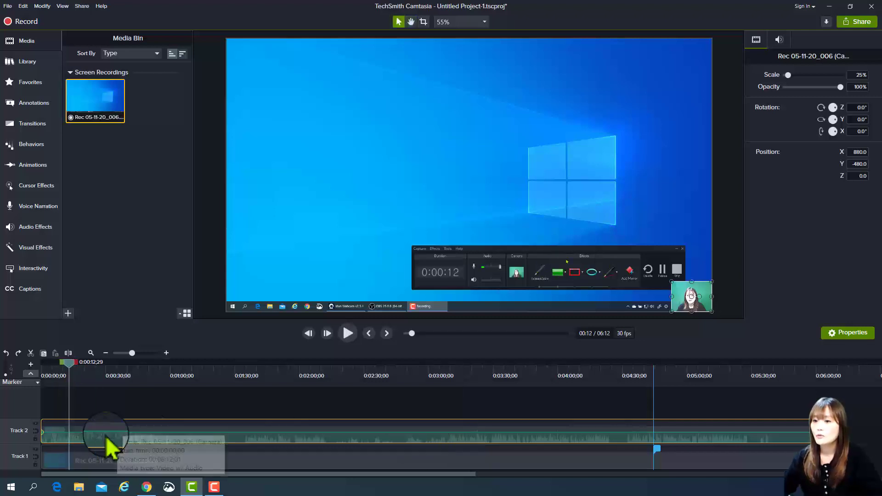
key("space")
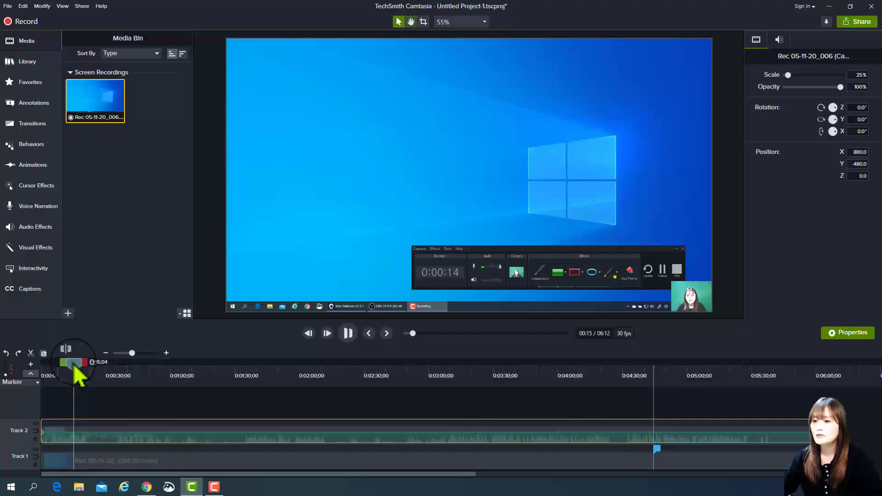
key("space")
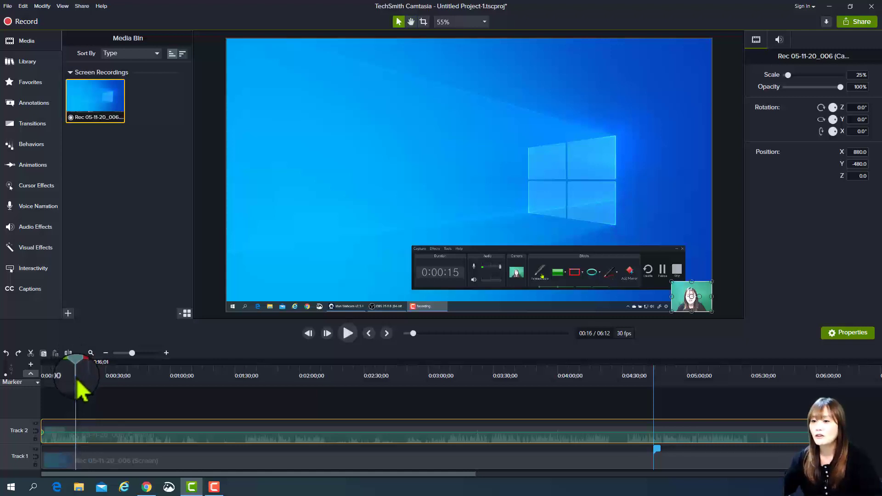
key("space")
key("space")
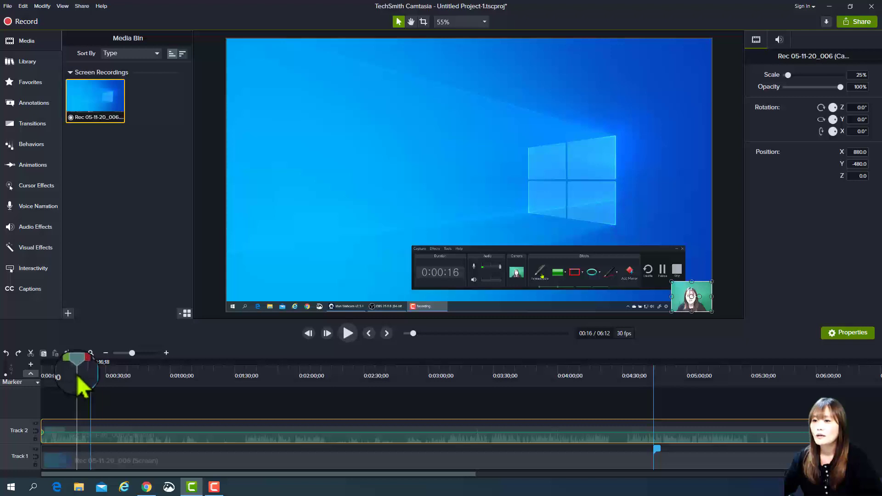
Select the timeline range from about 0:00:21 to 0:00:34;15 and cut it from both tracks, closing the gap
left_click_drag(78, 365, 87, 367)
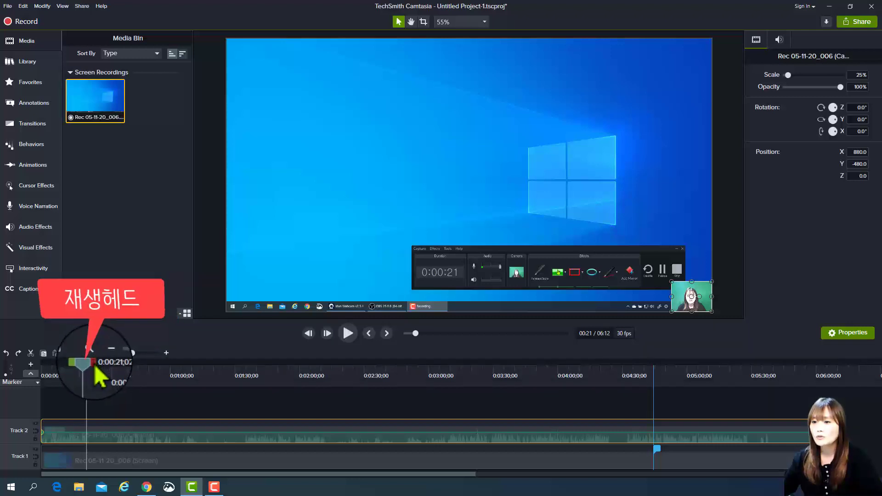
mouse_move(94, 366)
left_mouse_down()
mouse_move(115, 368)
mouse_move(77, 367)
left_mouse_up()
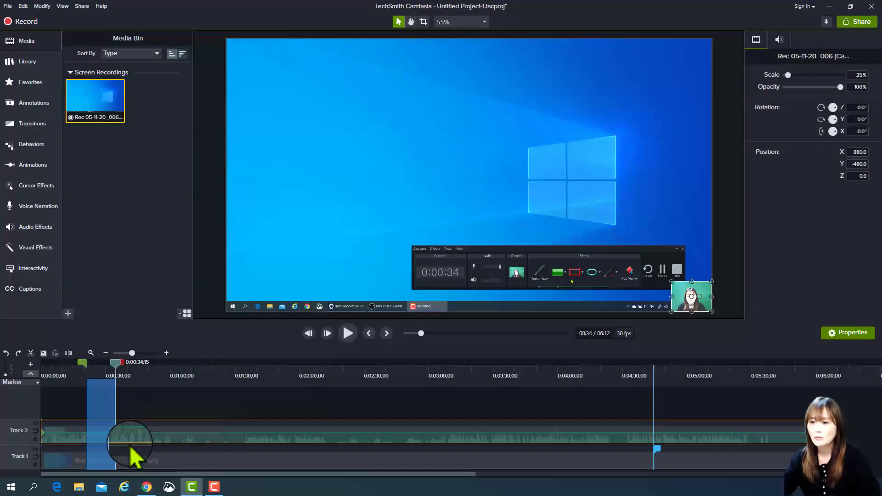
left_click(31, 354)
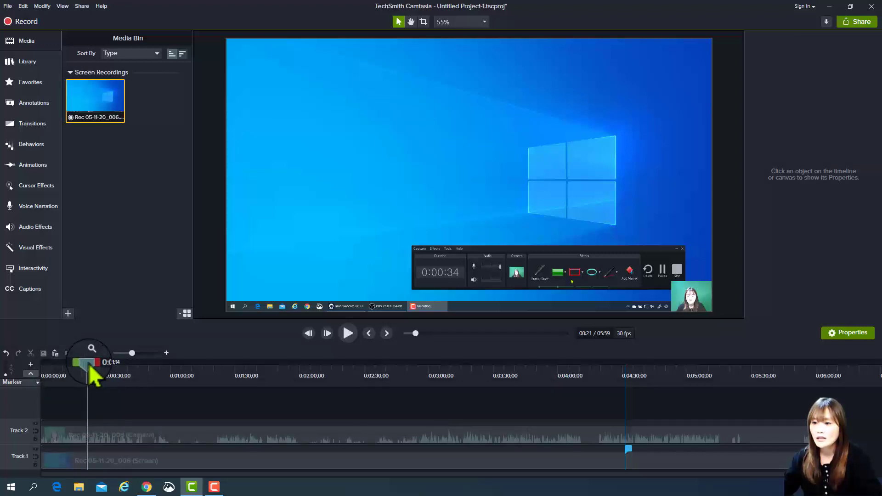
Delete the timeline range from about 0:01:00 to 0:01:19;22 on both tracks without closing the gap
left_click_drag(89, 364, 96, 394)
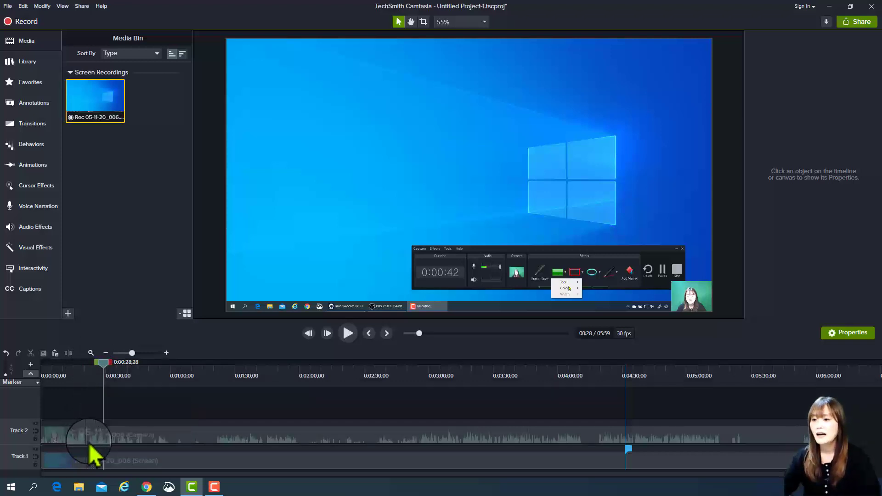
left_click_drag(90, 439, 182, 437)
left_click(170, 368)
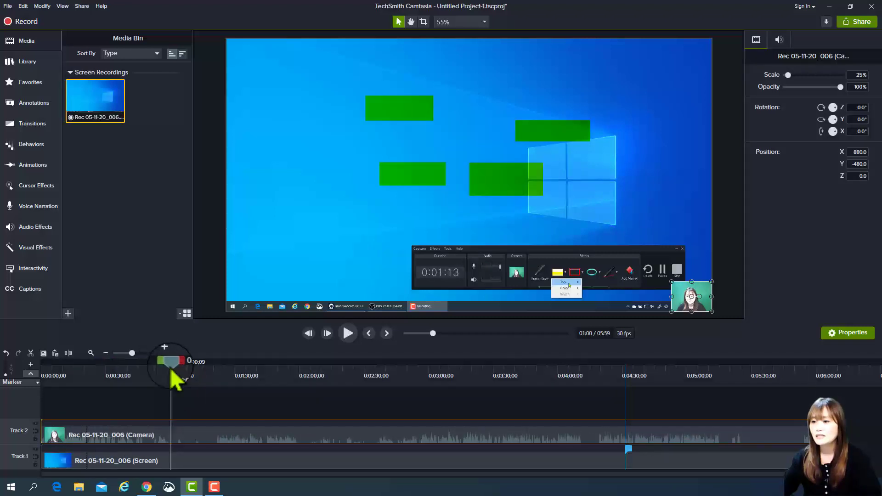
left_click_drag(178, 367, 222, 384)
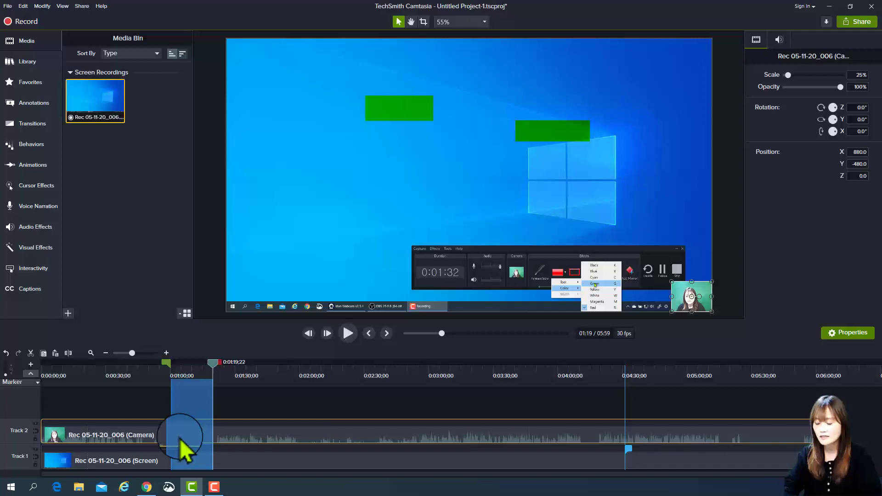
key("Delete")
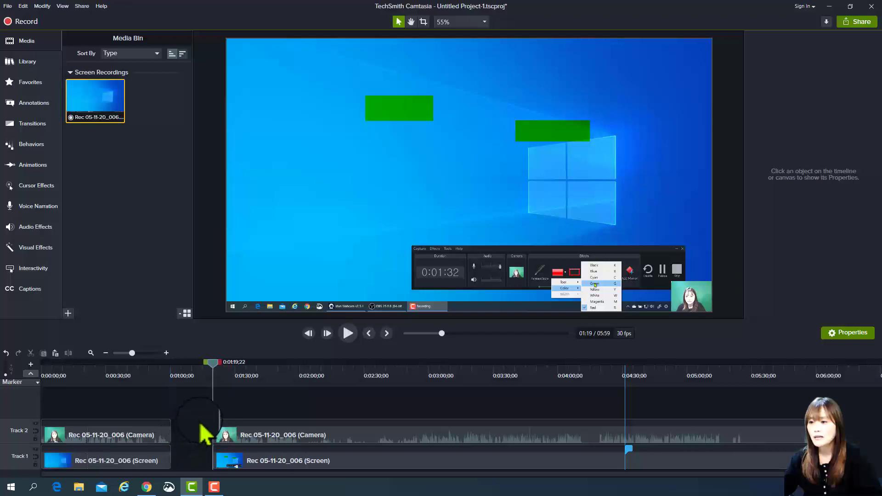
Select the camera and screen clips after the gap and move the playhead to 0:02:55;04
left_click(244, 459)
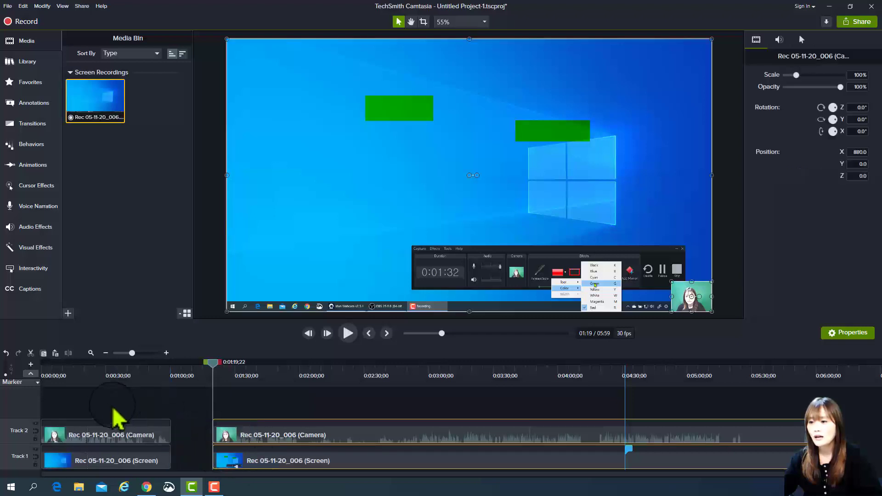
left_click_drag(106, 398, 193, 446)
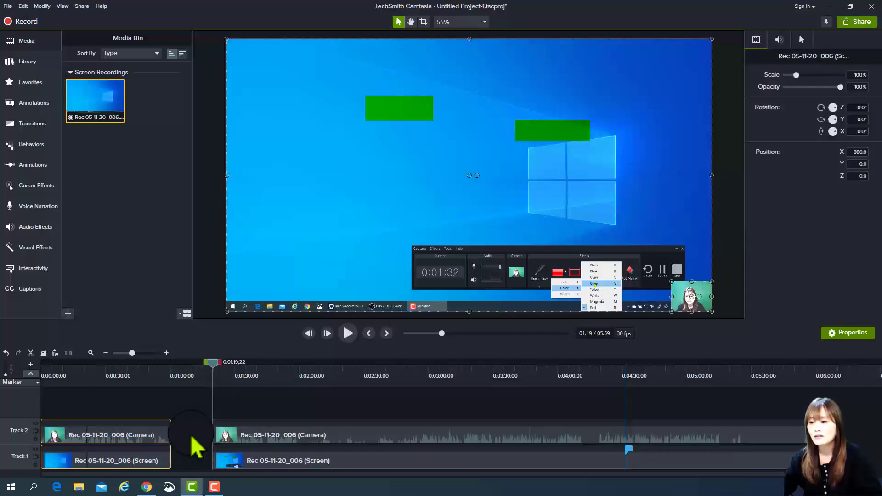
left_click(192, 438)
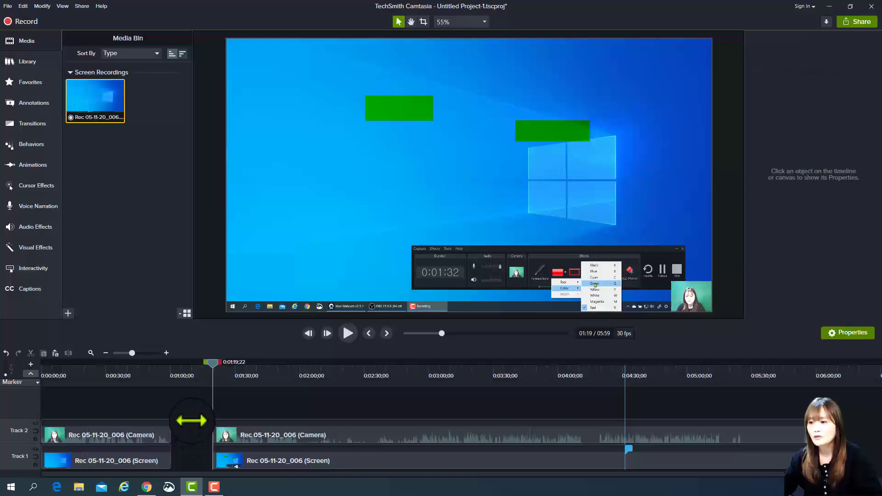
left_click_drag(190, 416, 279, 449)
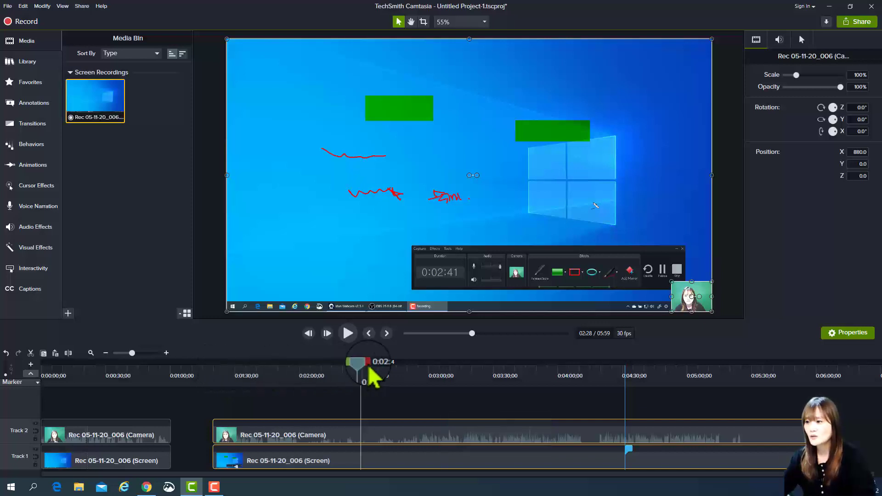
mouse_move(371, 370)
left_mouse_down()
mouse_move(379, 368)
mouse_move(333, 374)
mouse_move(419, 390)
left_mouse_up()
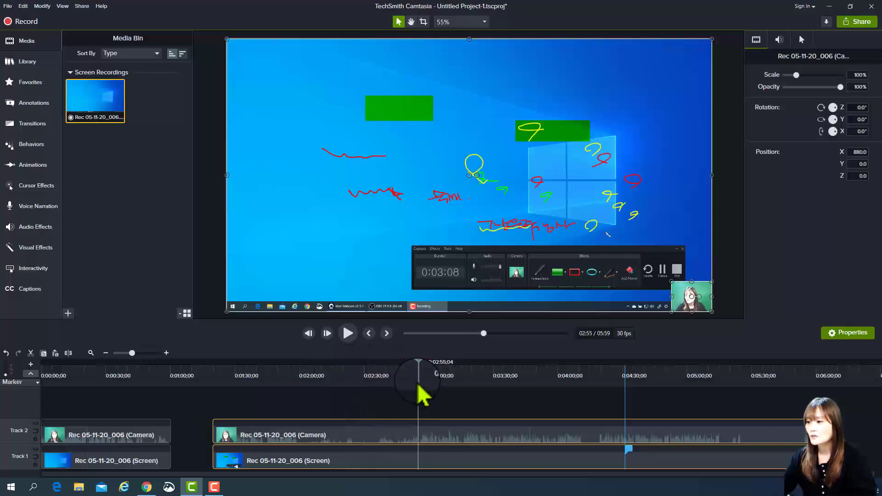
Split the camera and screen clips at 0:02:55;23, and undo a trial deletion of the section before the split
left_click(68, 353)
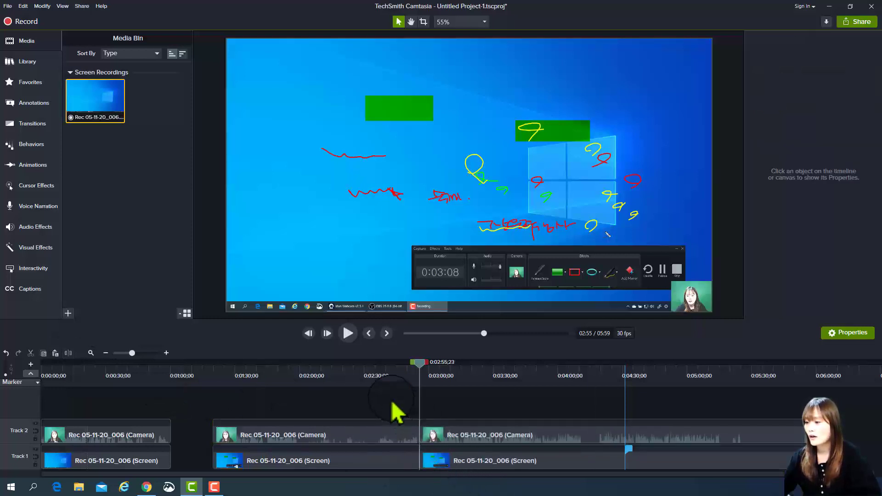
mouse_move(404, 455)
left_mouse_down()
mouse_move(359, 449)
mouse_move(355, 438)
mouse_move(396, 449)
left_mouse_up()
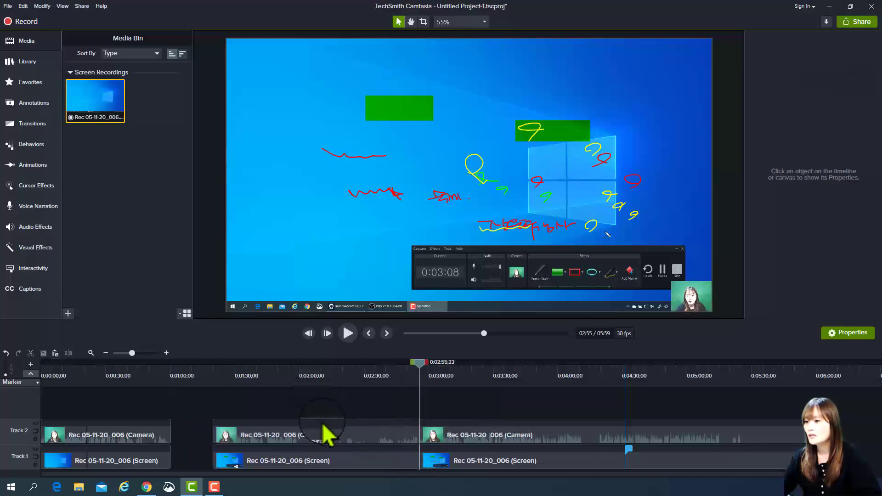
key("Delete")
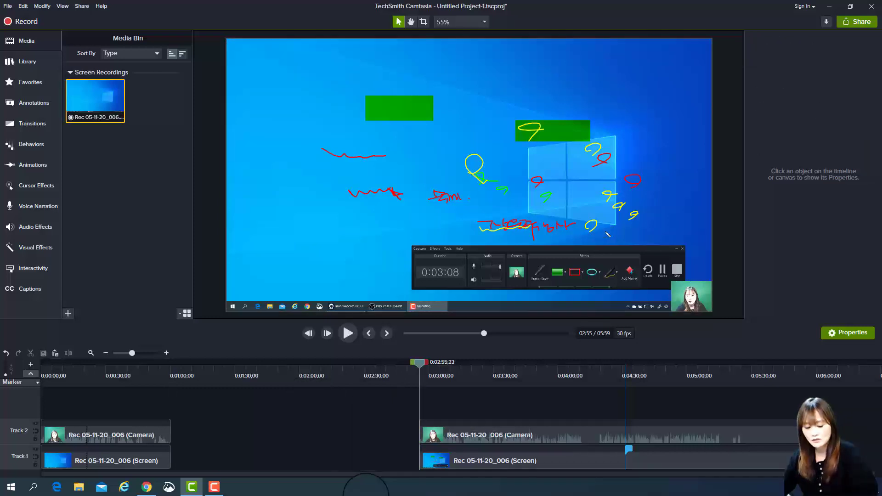
key("ctrl+z")
Delete the timeline range from 0:03:00;27 to 0:03:11;23 on both tracks without closing the gap
left_click_drag(422, 432, 372, 413)
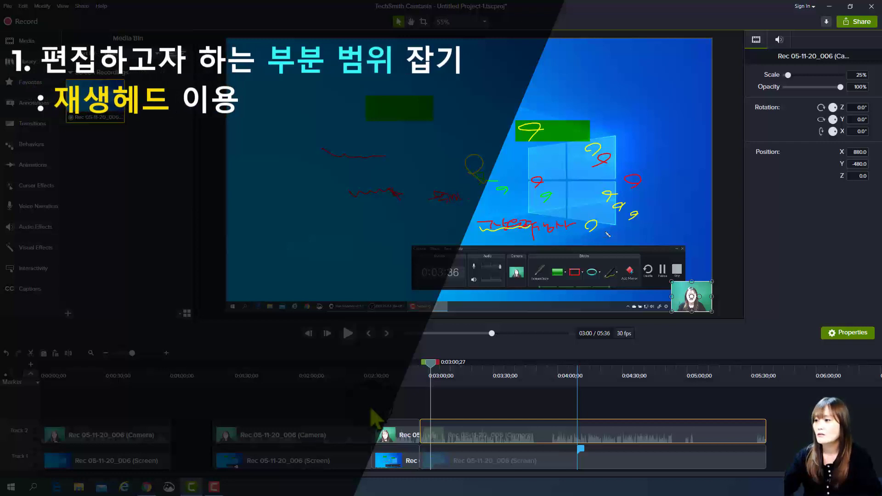
left_click_drag(437, 363, 461, 368)
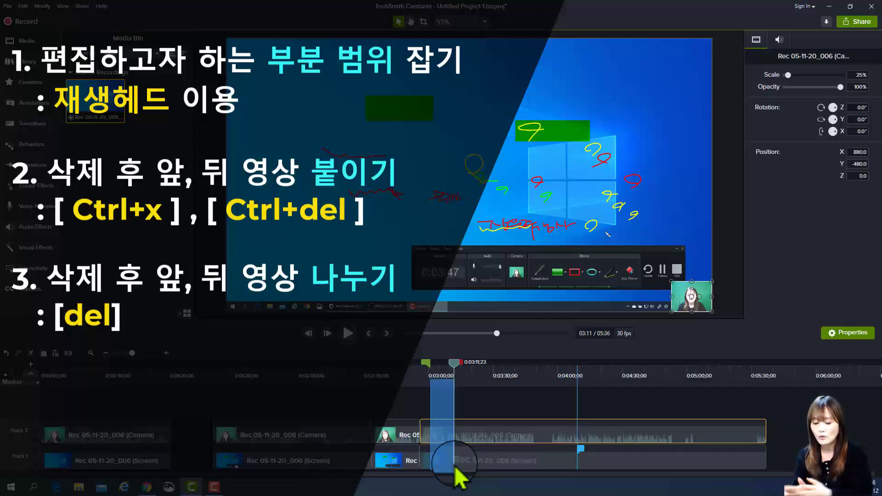
key("Delete")
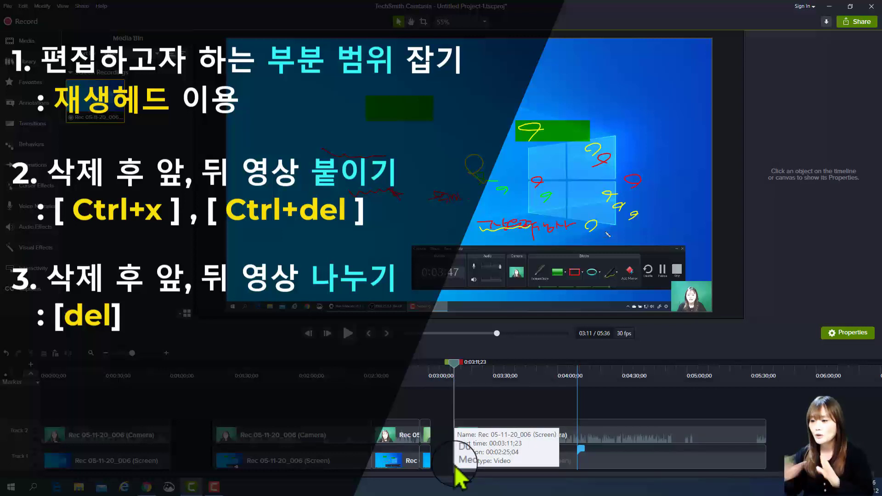
Select the camera and screen clips after the first gap and split both at 0:01:58;04
left_click(267, 439)
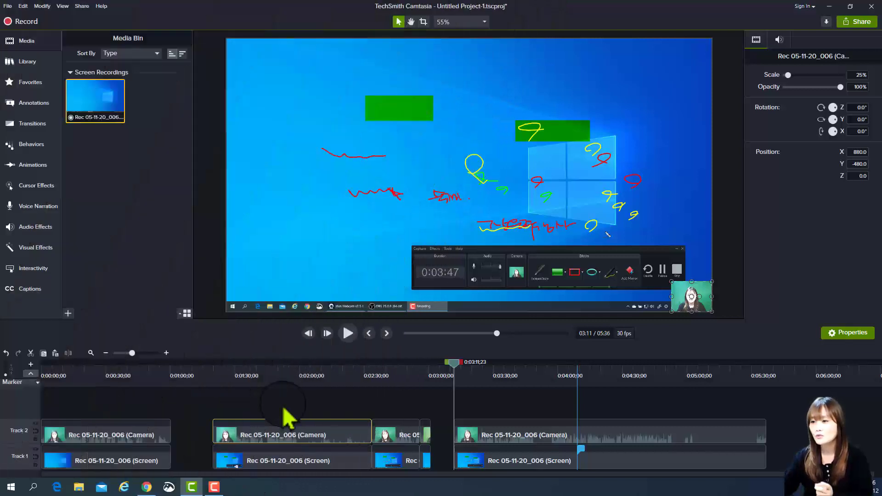
left_click(255, 407)
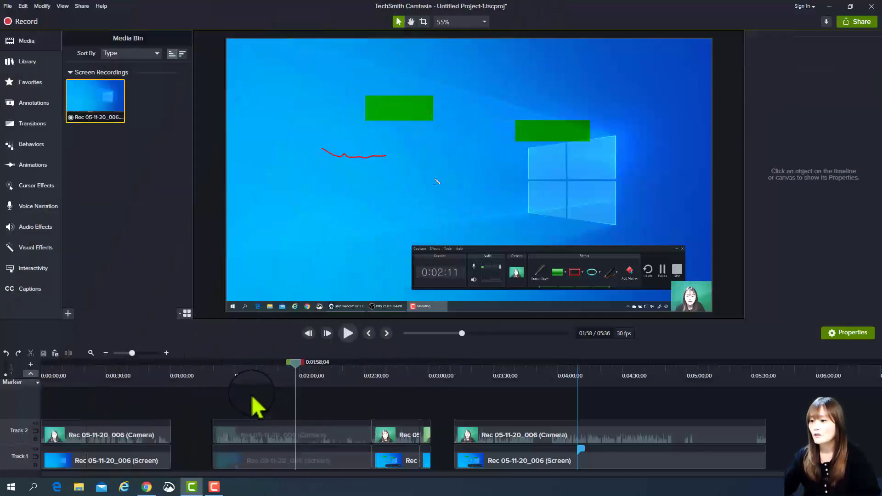
left_click(270, 453)
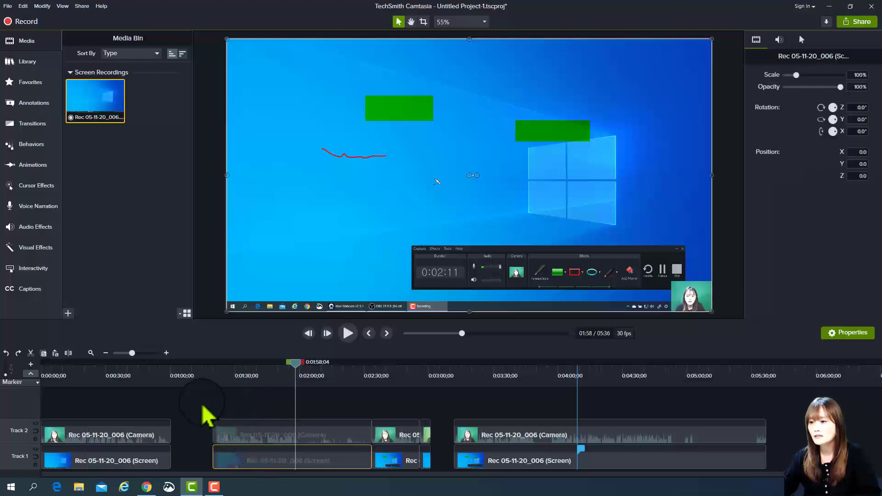
left_click_drag(203, 414, 262, 485)
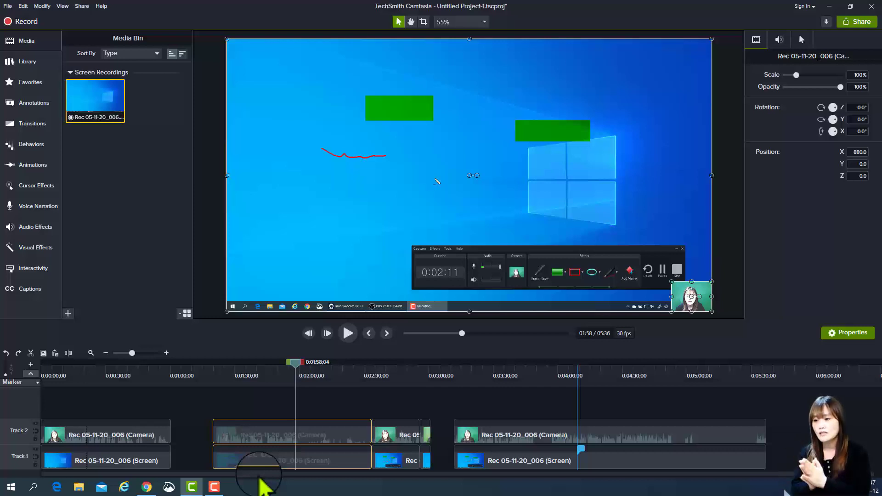
left_click_drag(196, 406, 267, 479)
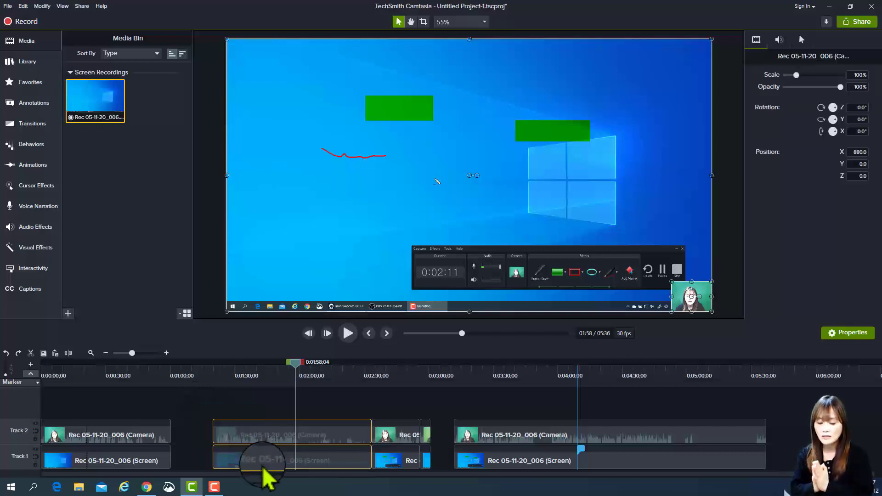
left_click(267, 479)
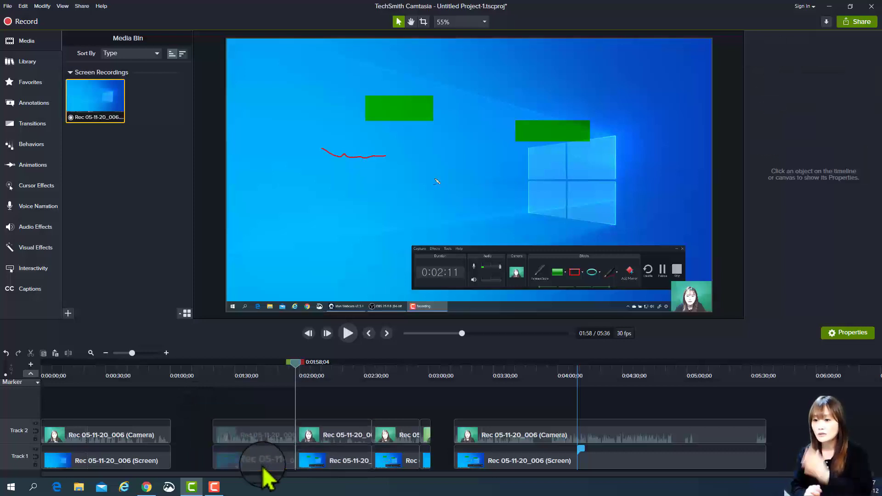
Move the camera piece before the 0:01:58;04 split to Track 3 at about 0:01:00 and its screen piece to about 0:01:13
left_click(85, 383)
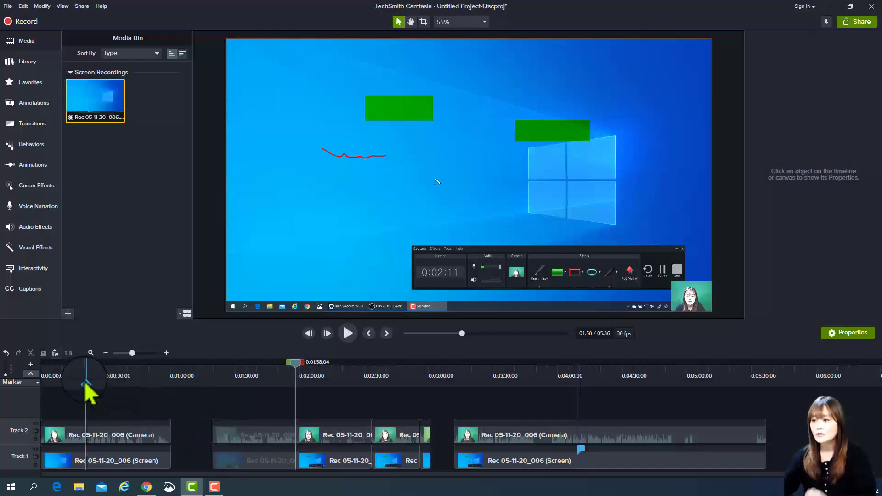
left_click_drag(236, 414, 197, 441)
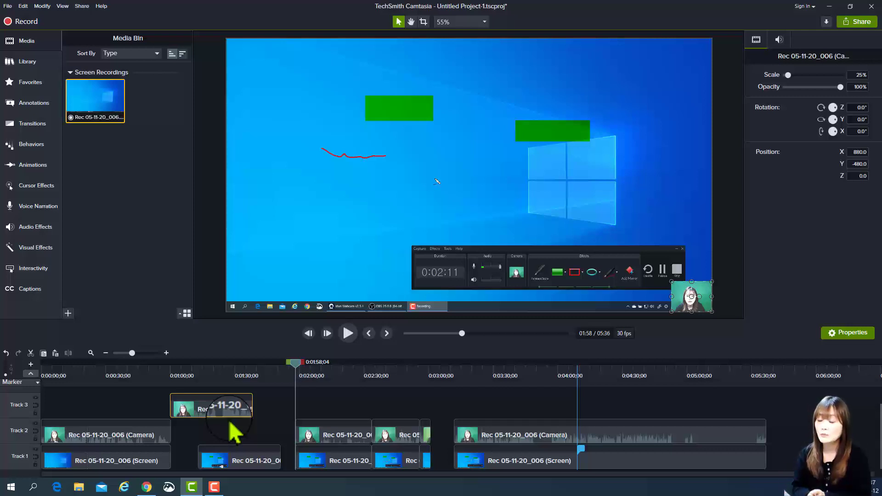
left_click_drag(229, 422, 208, 417)
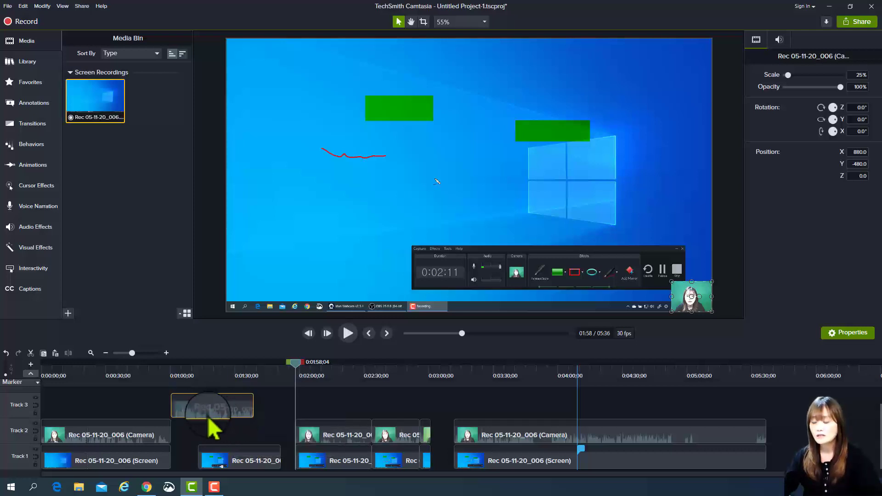
Copy the Track 3 camera clip and paste the copy on Track 3 at 0:04:33;15
key("ctrl+c")
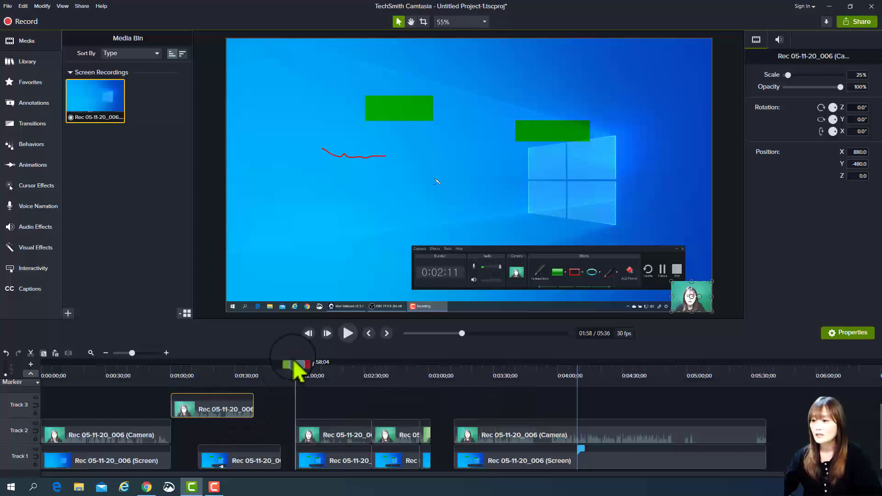
left_click_drag(296, 363, 631, 375)
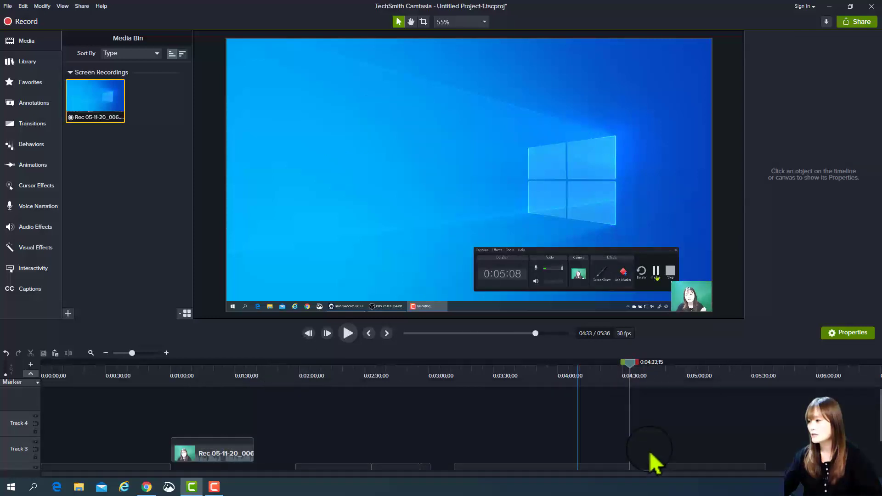
key("ctrl+v")
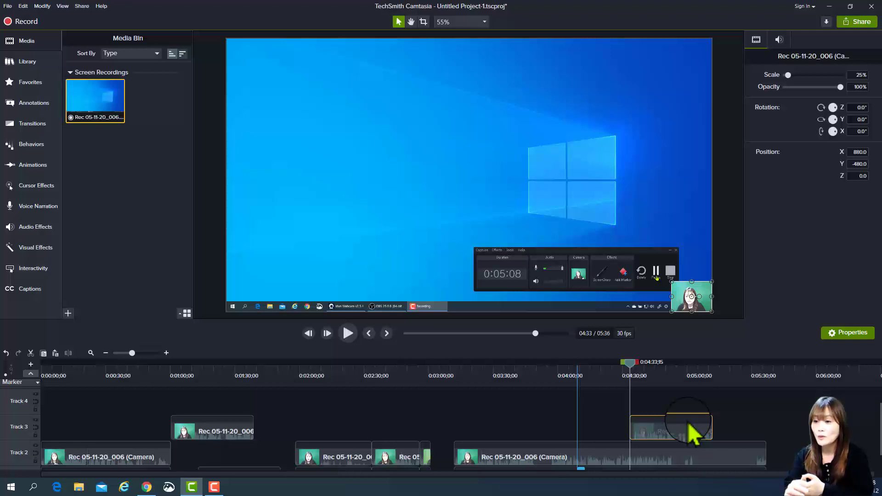
left_click_drag(694, 434, 694, 434)
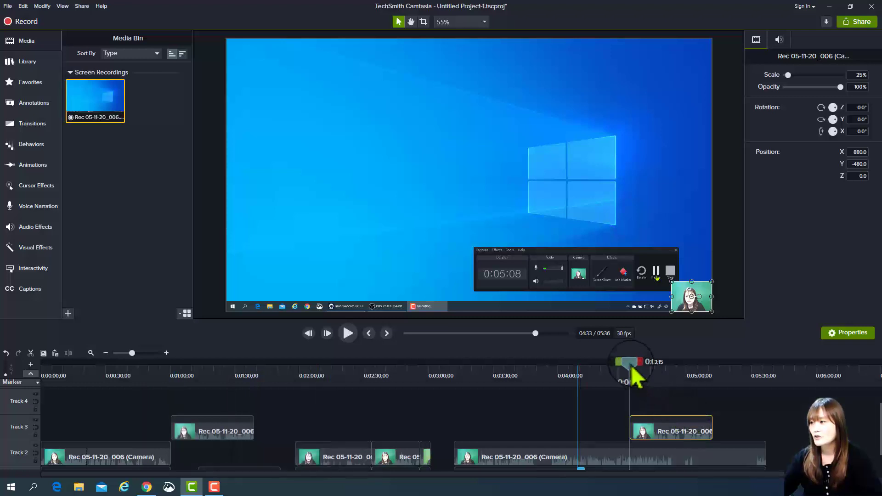
Examine the timeline around 0:02:23;23 at different zoom levels, from close detail to the whole project
left_click_drag(632, 367, 352, 381)
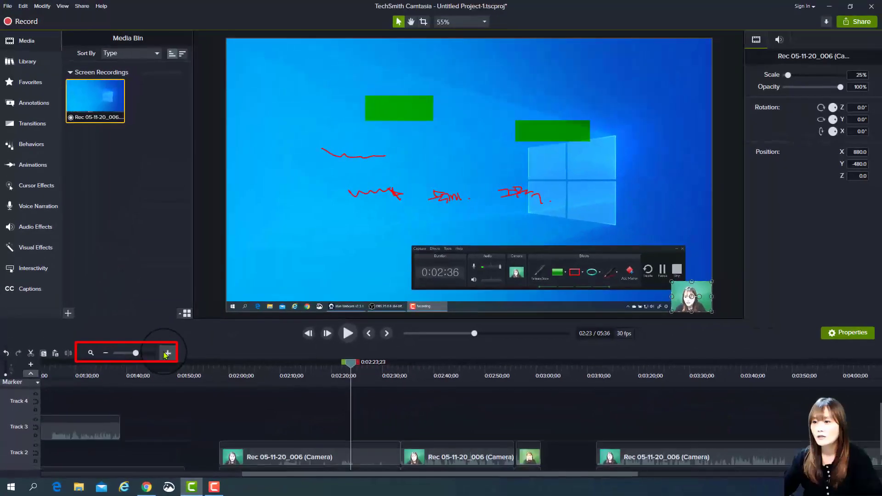
left_click(331, 214)
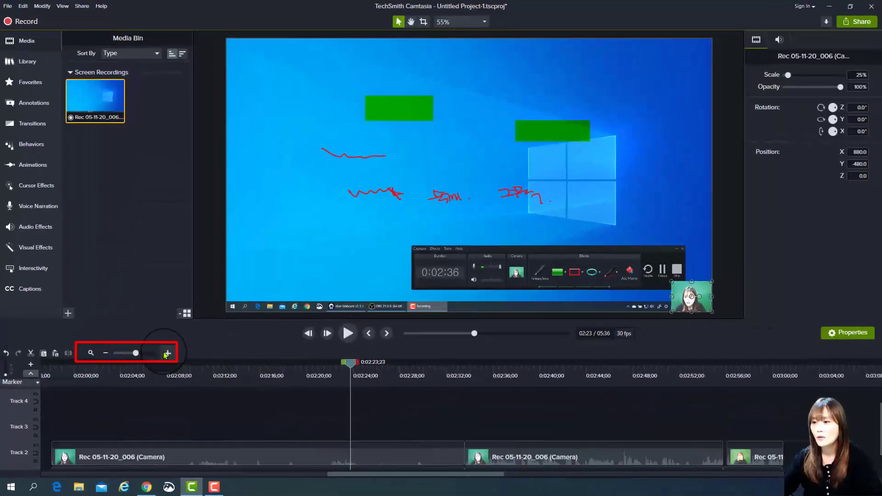
left_click(105, 355)
left_click(105, 355)
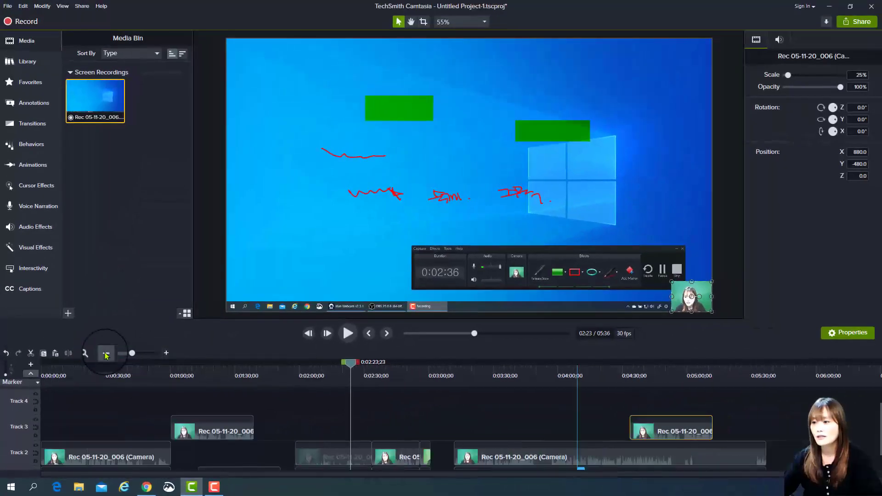
left_click(105, 354)
key("ctrl+minus")
key("ctrl+minus")
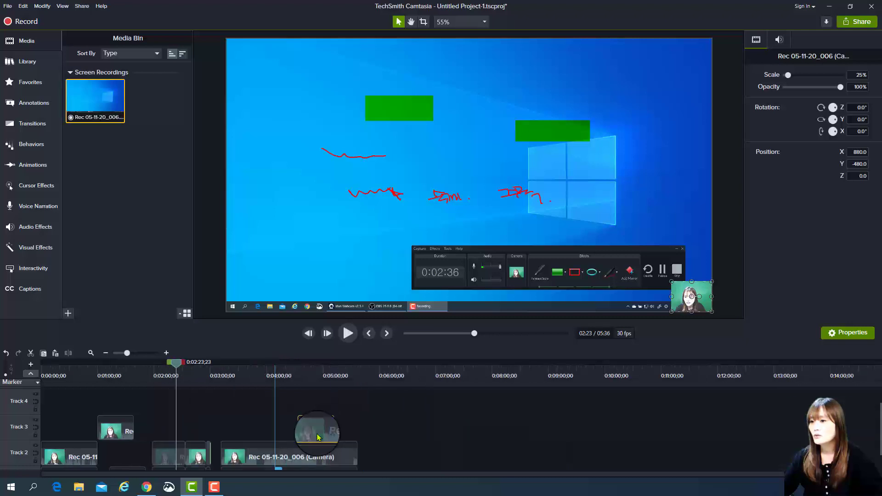
key("ctrl+plus")
key("ctrl+plus")
key("ctrl+minus")
key("ctrl+minus")
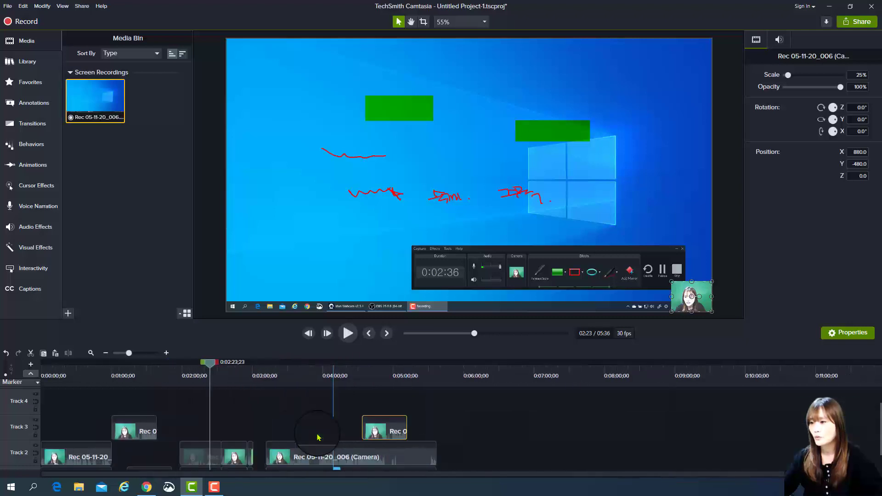
key("ctrl+plus")
key("ctrl+minus")
key("ctrl+plus")
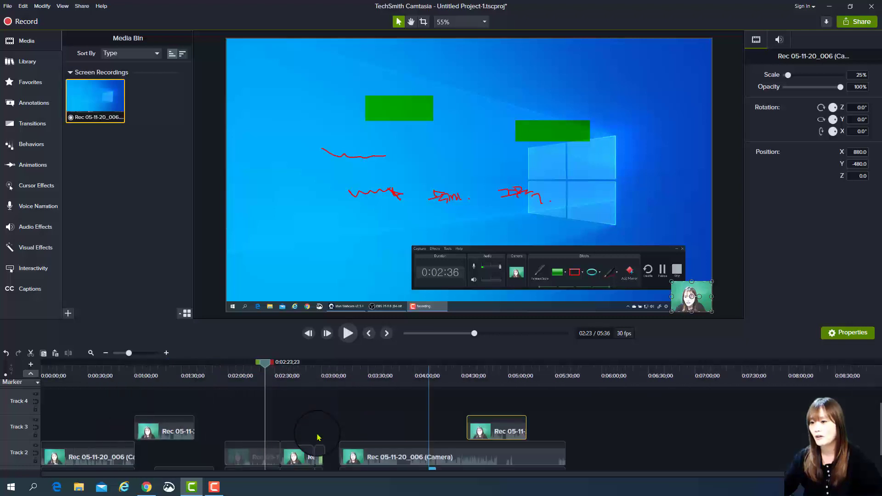
key("ctrl+plus")
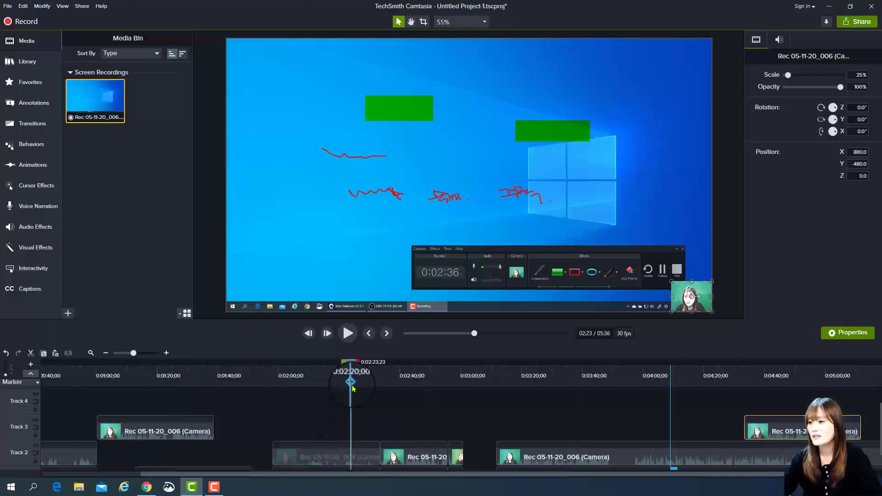
Cut the timeline range from about 0:02:16 to 0:02:20 on all tracks, closing the gap
left_click_drag(353, 388, 320, 376)
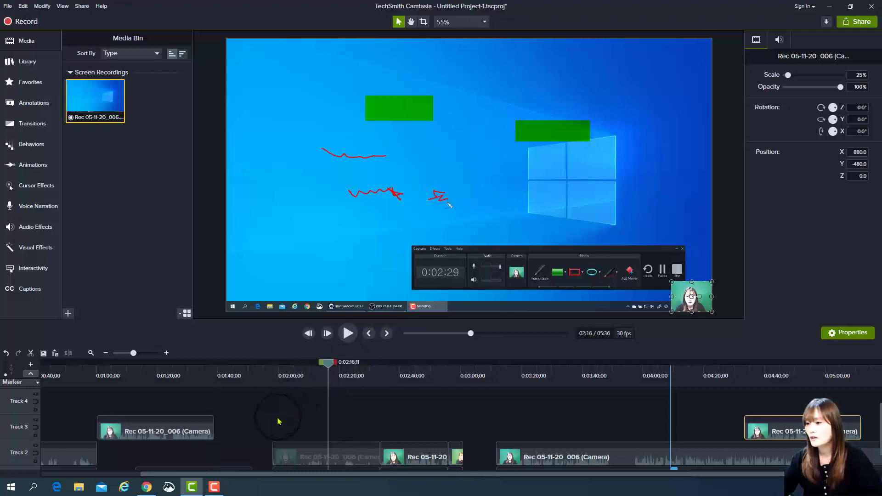
scroll(278, 421, "up", 1)
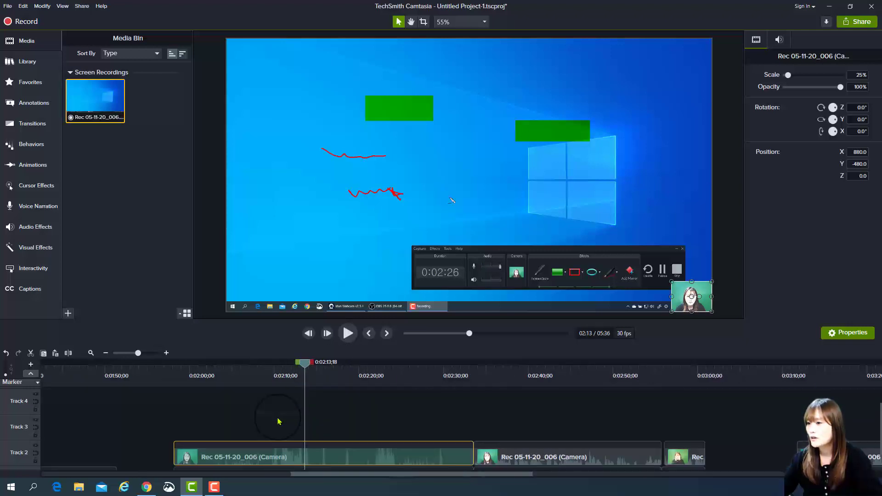
left_click(285, 409)
mouse_move(304, 369)
left_mouse_down()
mouse_move(321, 363)
mouse_move(375, 375)
left_mouse_up()
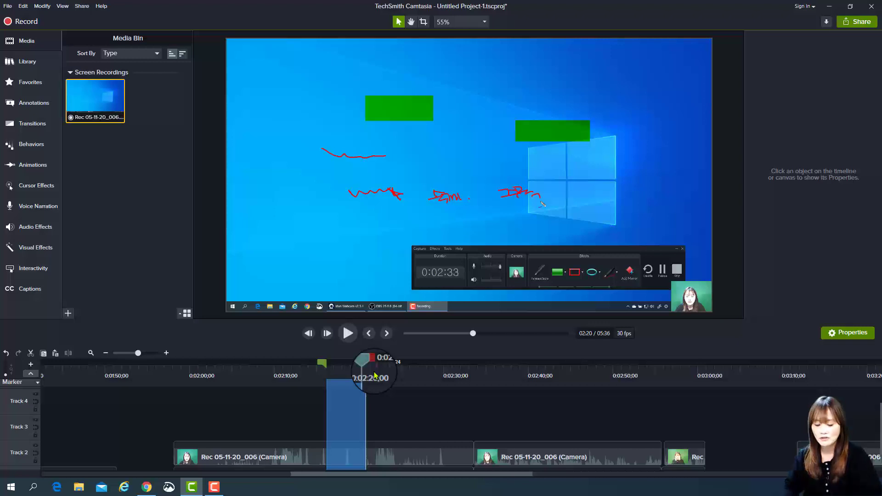
key("ctrl+x")
left_click(268, 417)
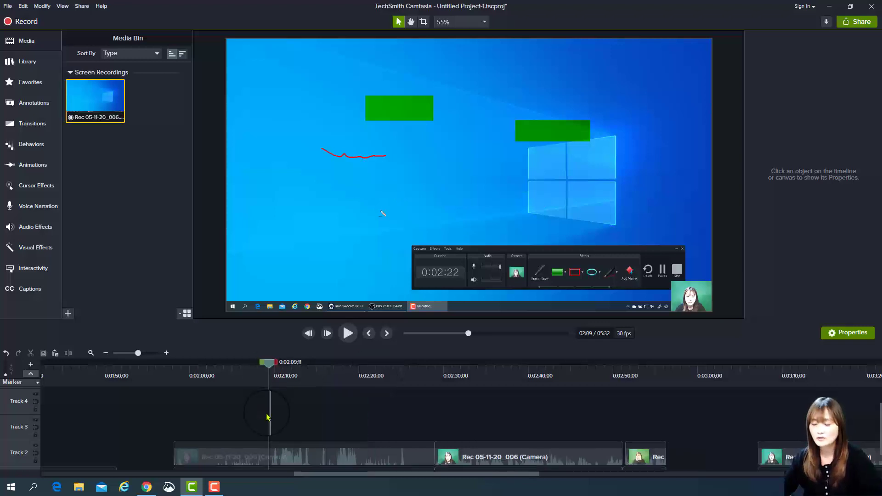
Move the last camera and screen clips on Tracks 1 and 2 earlier to close the gap before them
scroll(268, 417, "down", 5)
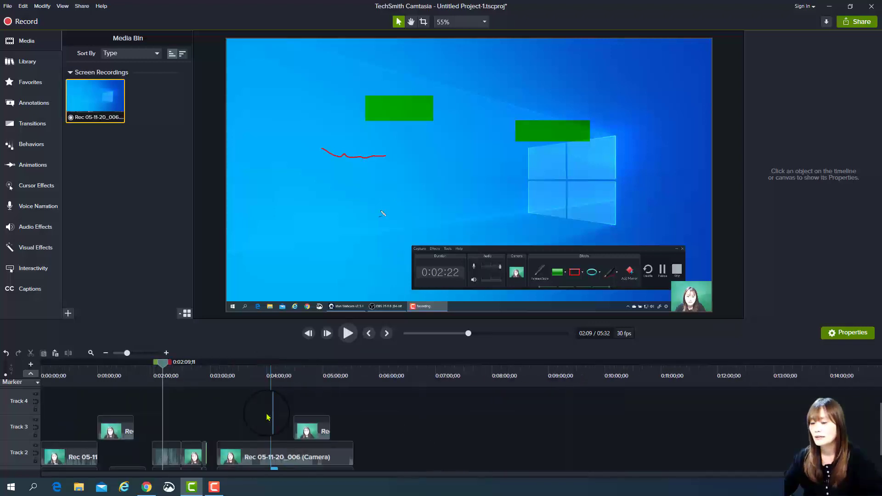
left_click_drag(268, 430, 269, 431)
scroll(321, 447, "down", 1)
scroll(321, 447, "up", 1)
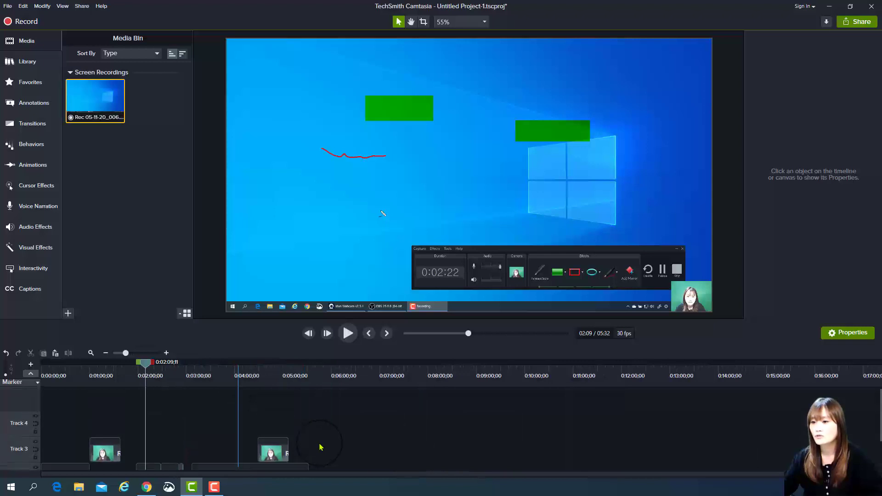
scroll(321, 447, "down", 1)
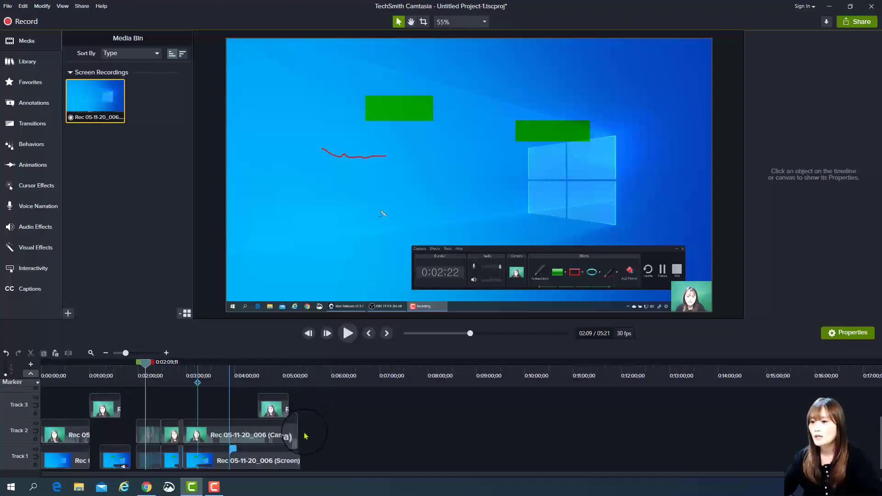
Insert empty time across all tracks: about 43 seconds at the timeline start, plus gaps ending at 0:03:35;29 and 0:04:12;13
key("ctrl+Home")
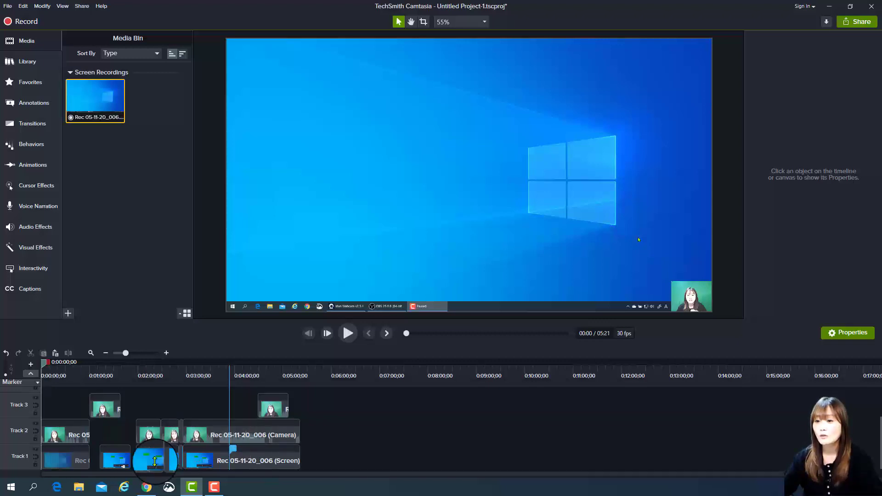
left_click_drag(43, 462, 42, 462)
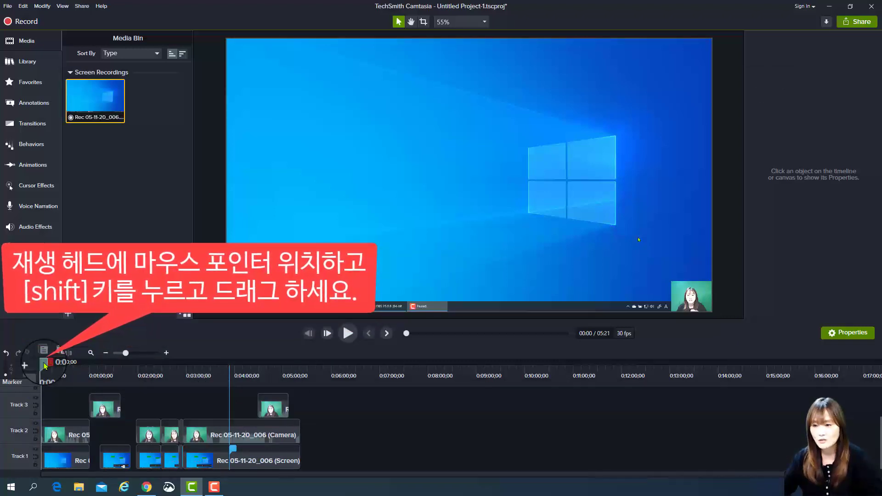
left_click_drag(45, 367, 80, 376)
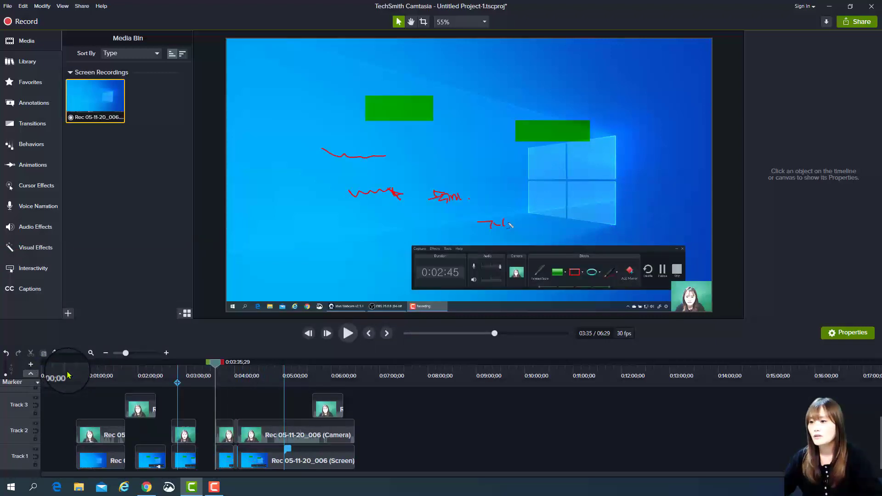
left_click_drag(215, 363, 247, 368)
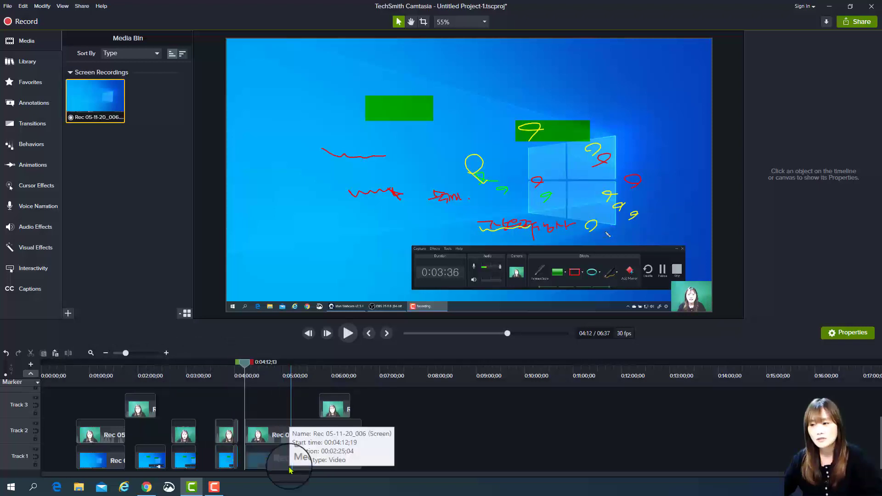